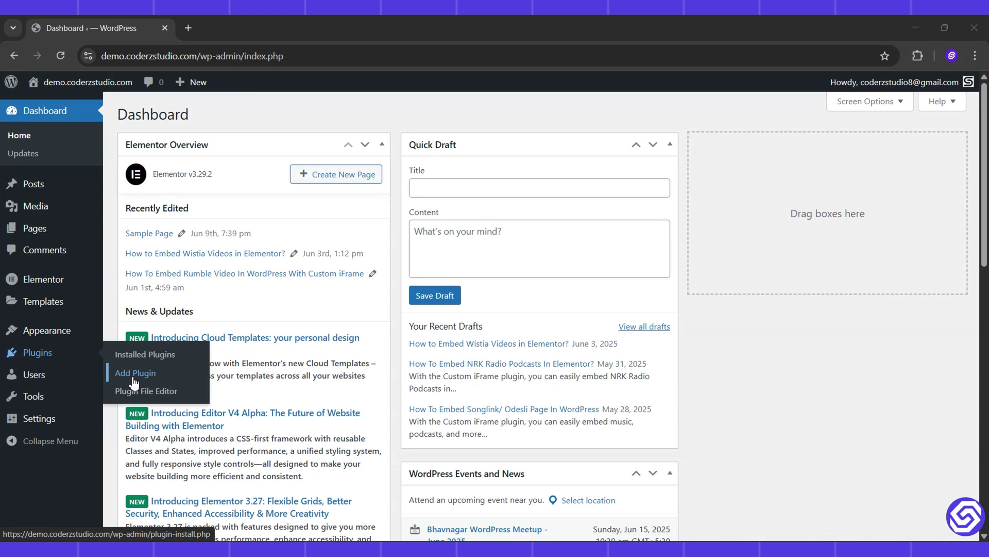
- Install and activate Coderz Studio's Custom iFrame for Elementor plugin from the plugin directory
left_click(134, 380)
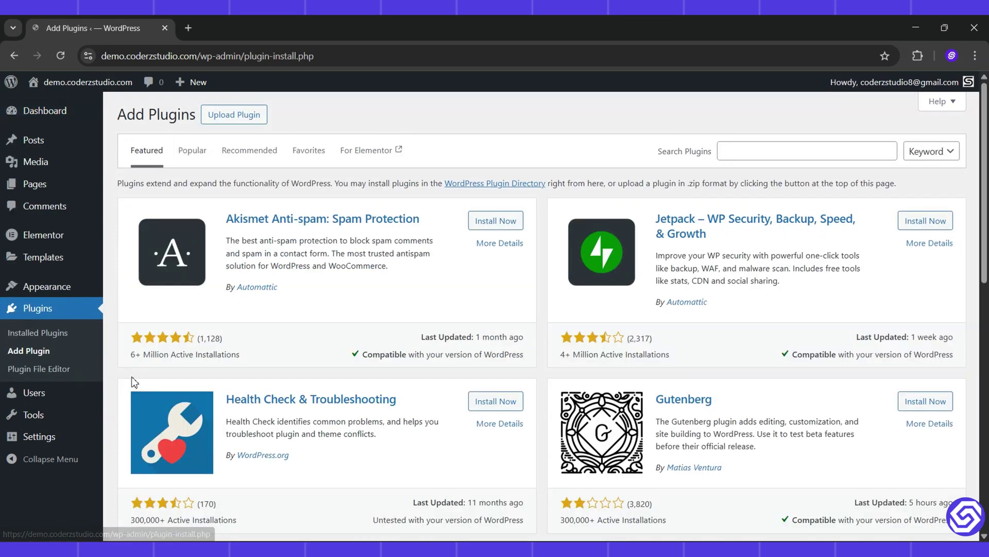
left_click(730, 151)
type("custom ifram")
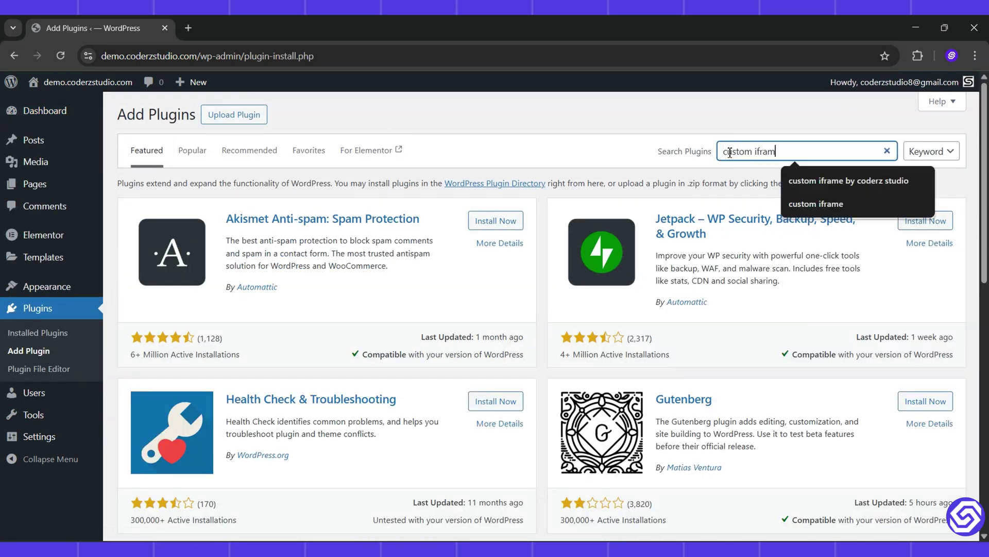
type("e by coderz studi")
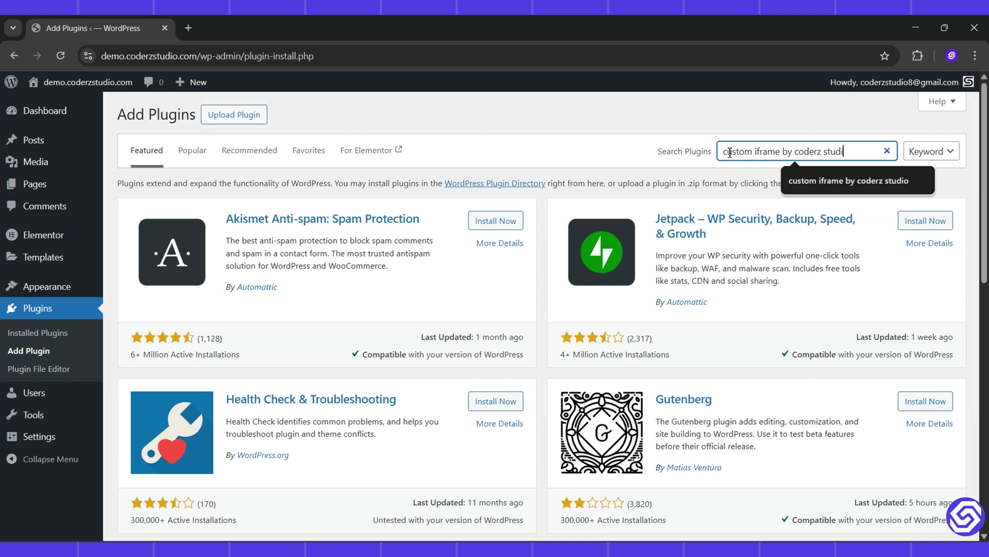
type("o")
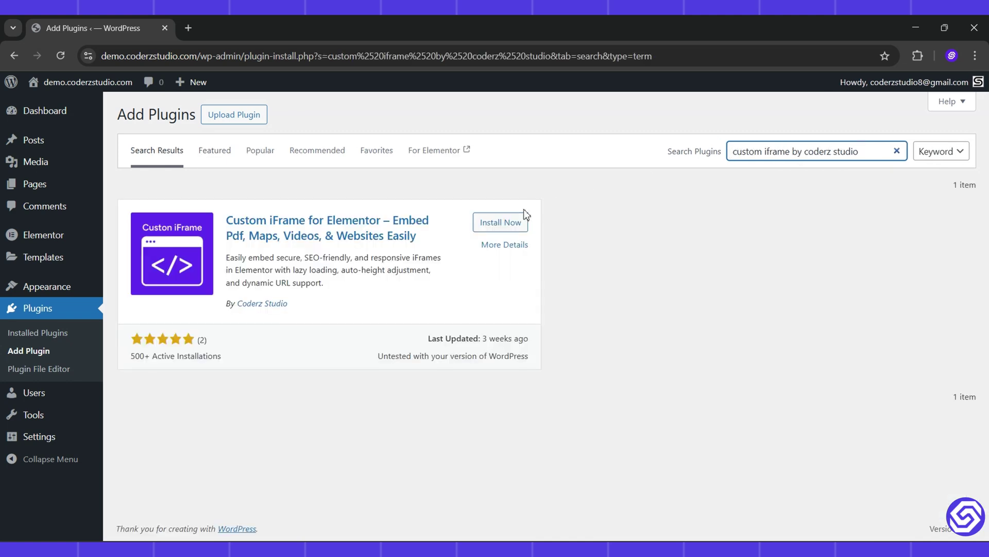
left_click(516, 223)
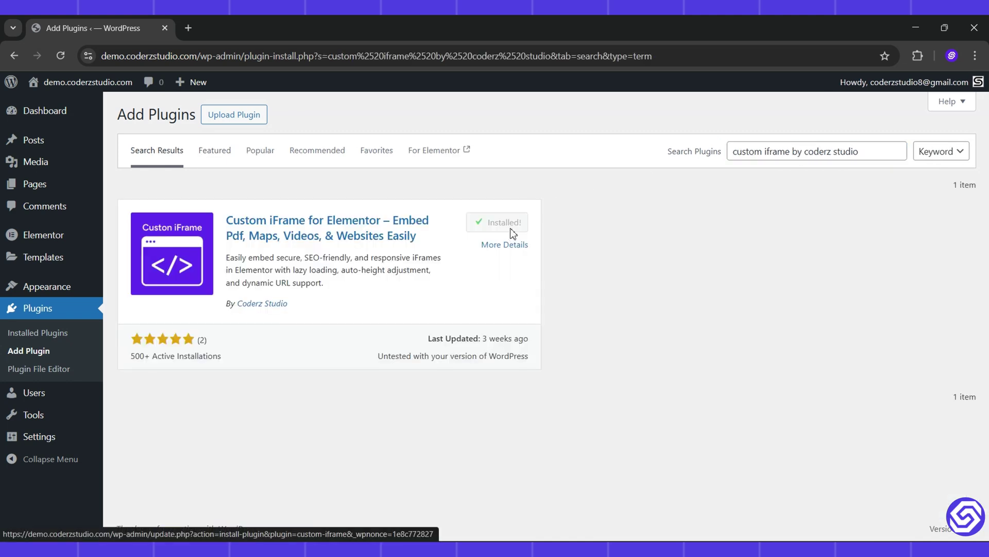
left_click(510, 232)
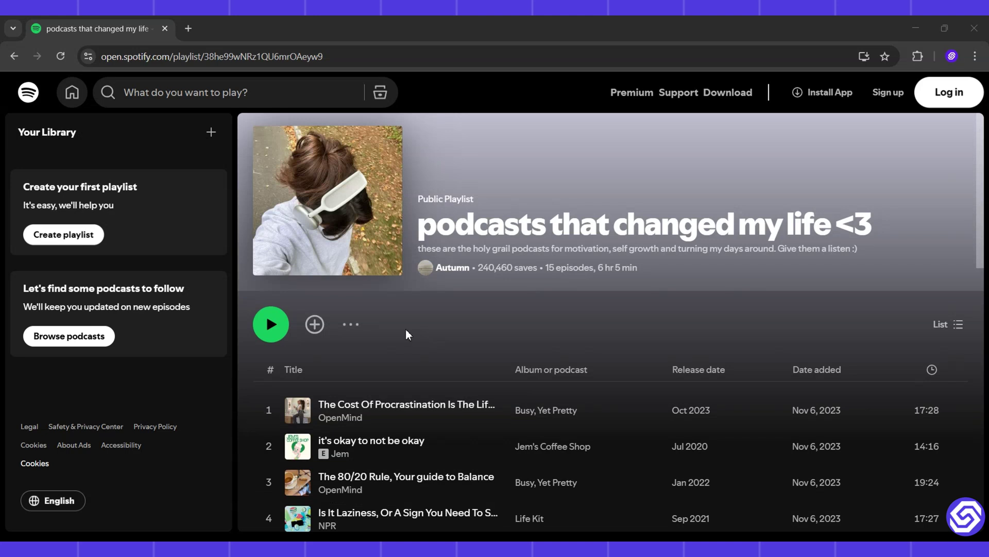
- Copy the Spotify share link for the episode 'The 80/20 Rule, Your guide to Balance'
left_click(355, 326)
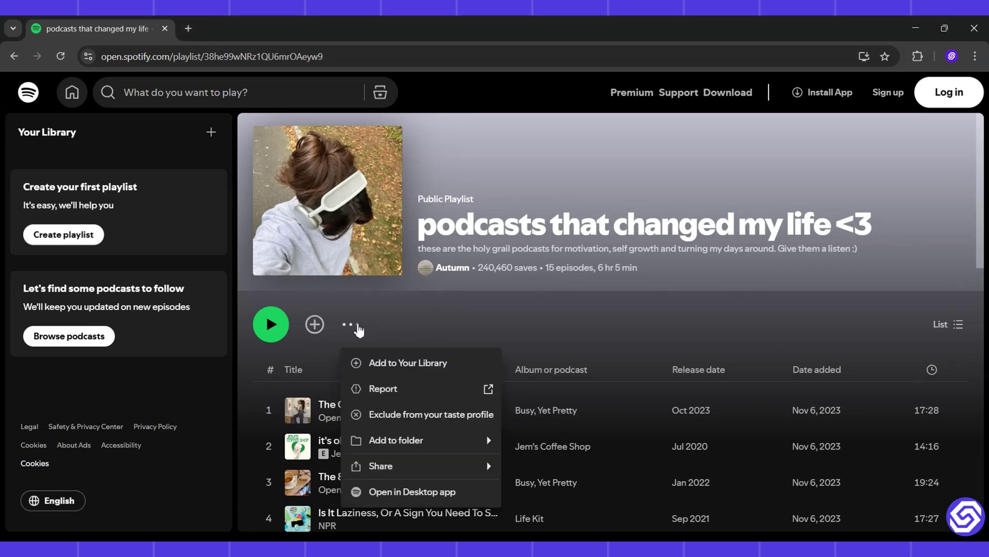
mouse_move(418, 465)
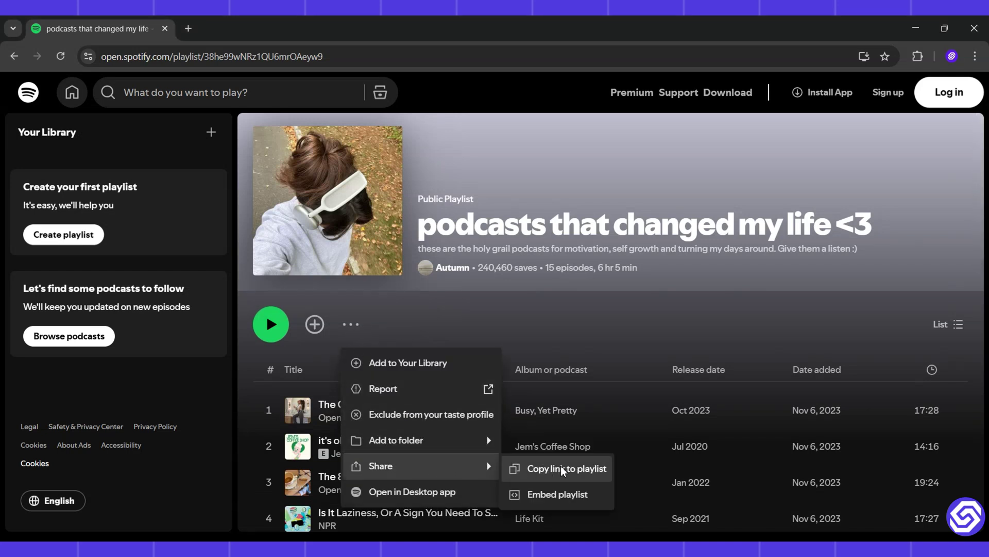
left_click(561, 465)
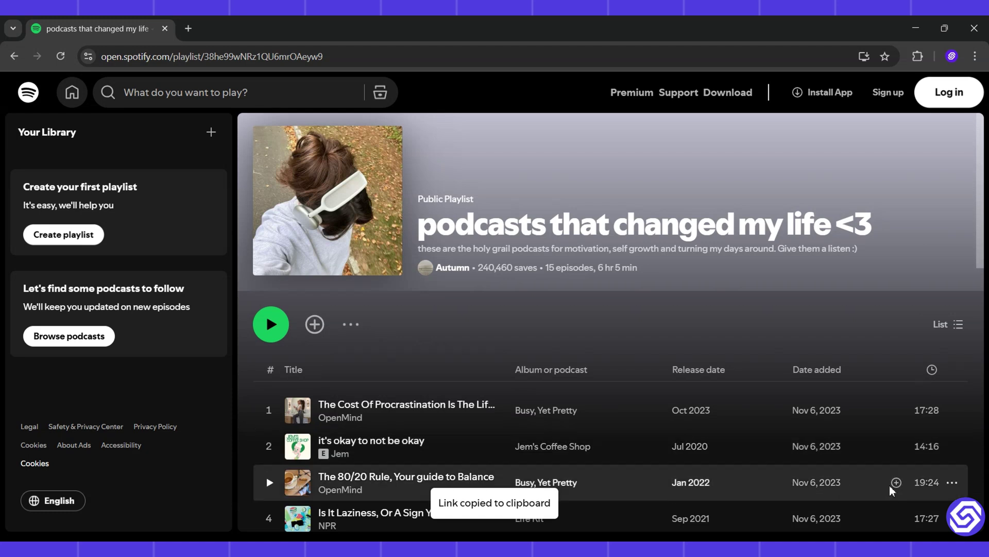
left_click(952, 482)
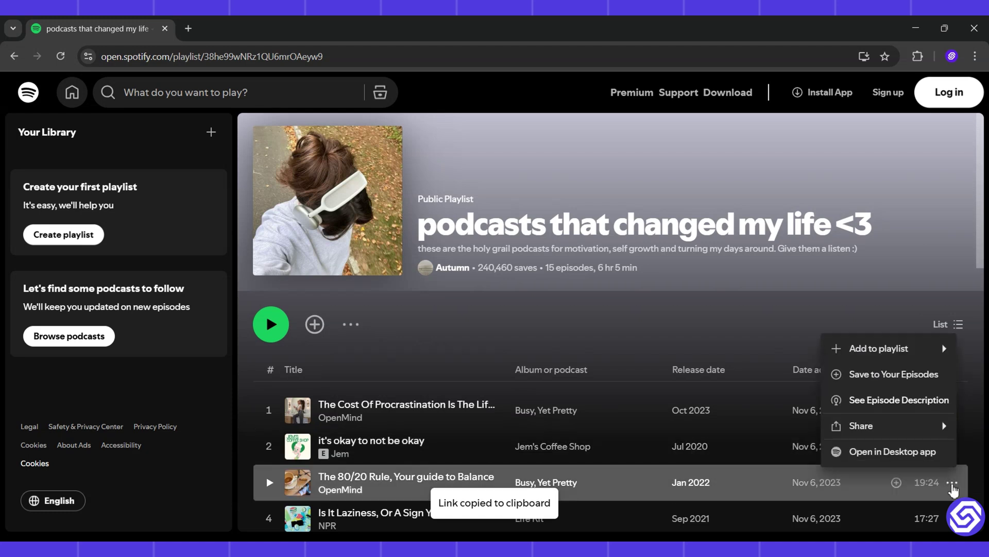
mouse_move(889, 426)
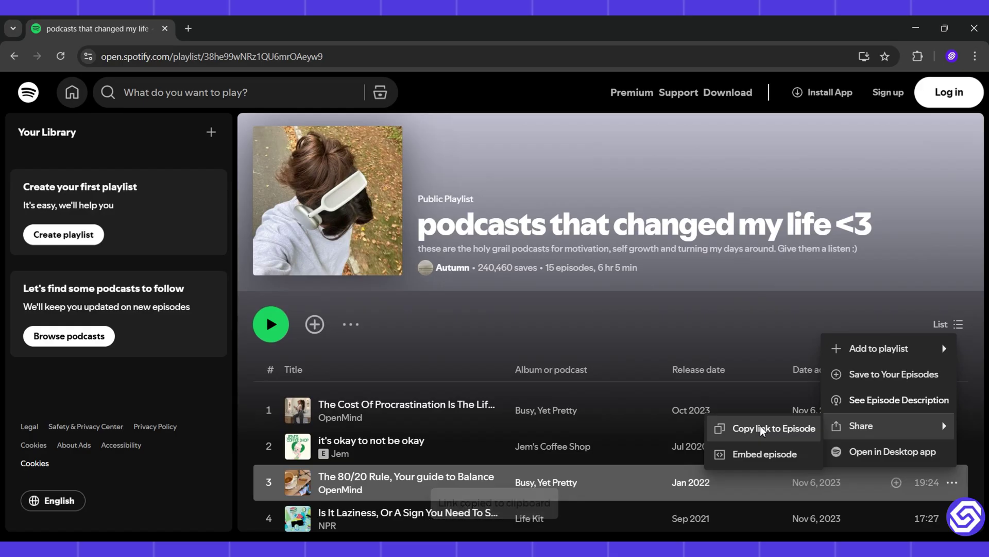
left_click(760, 427)
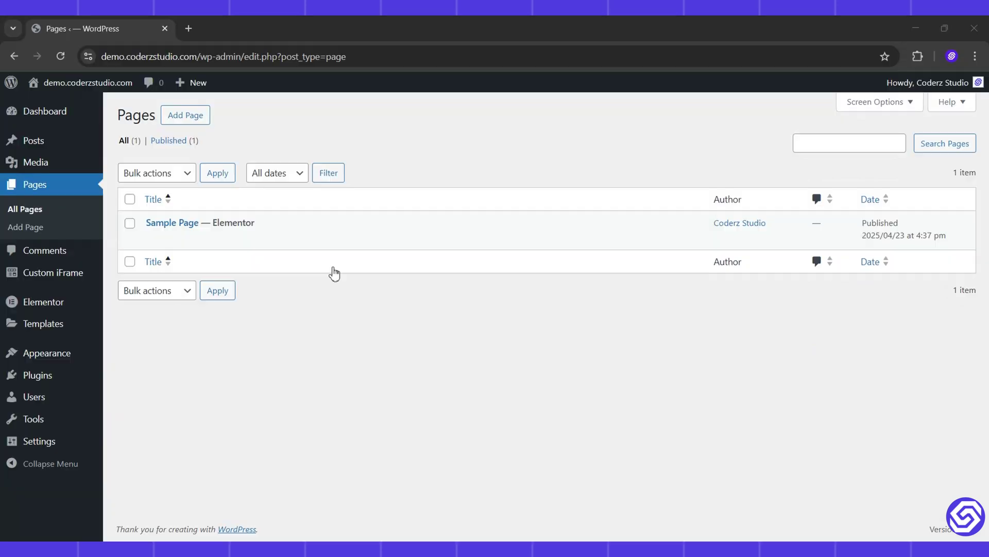
- Open Sample Page in Elementor and drop a Custom iFrame widget into the right column
left_click(288, 240)
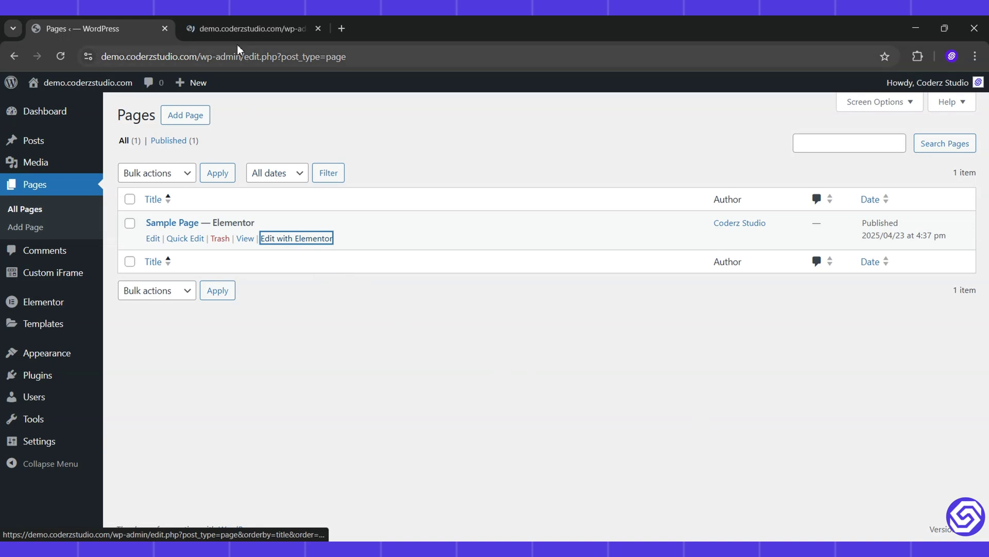
left_click(228, 28)
type("custom iframe")
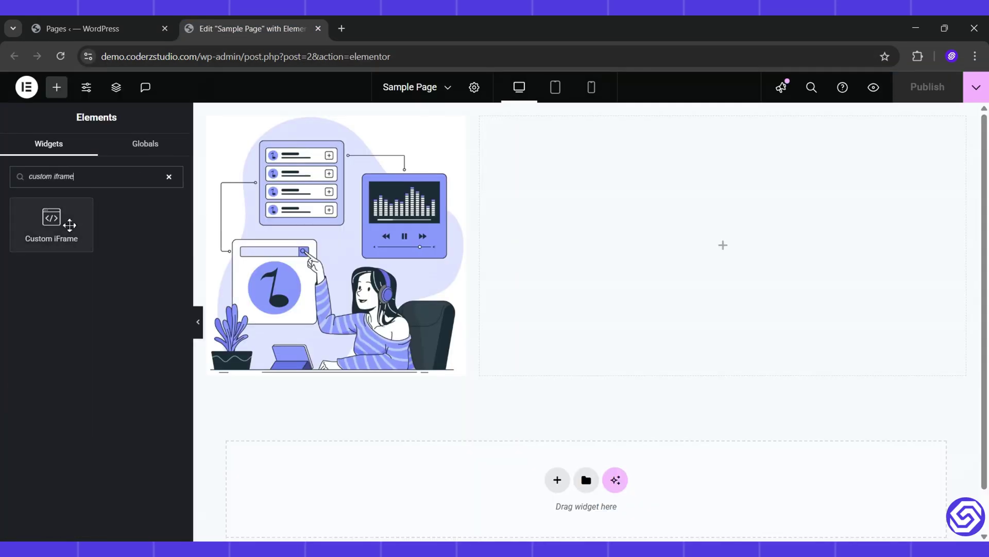
left_click_drag(69, 223, 710, 229)
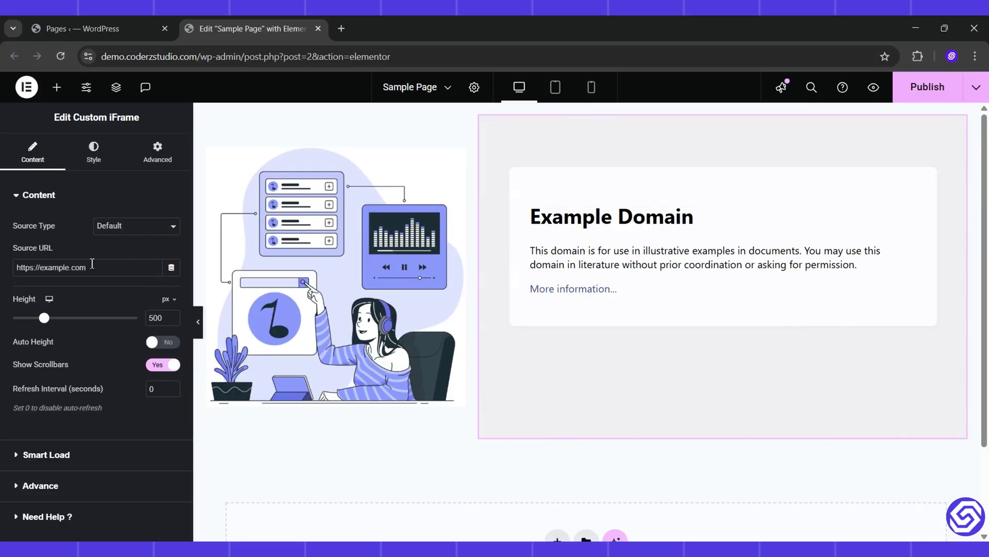
- Point the iFrame at the copied Spotify episode link, with 355 px height and Lazy Load on
key("ctrl+a")
key("ctrl+v")
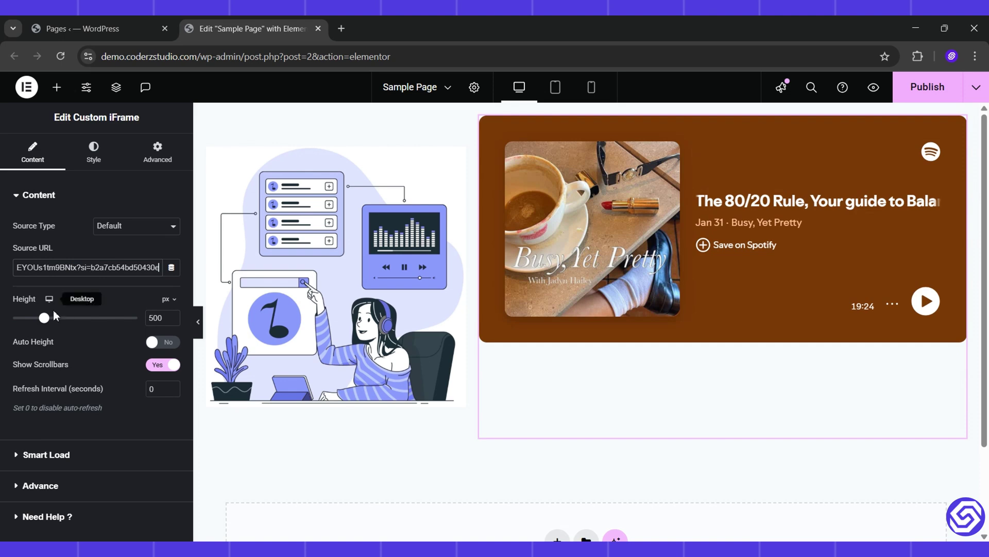
left_click_drag(45, 323, 37, 323)
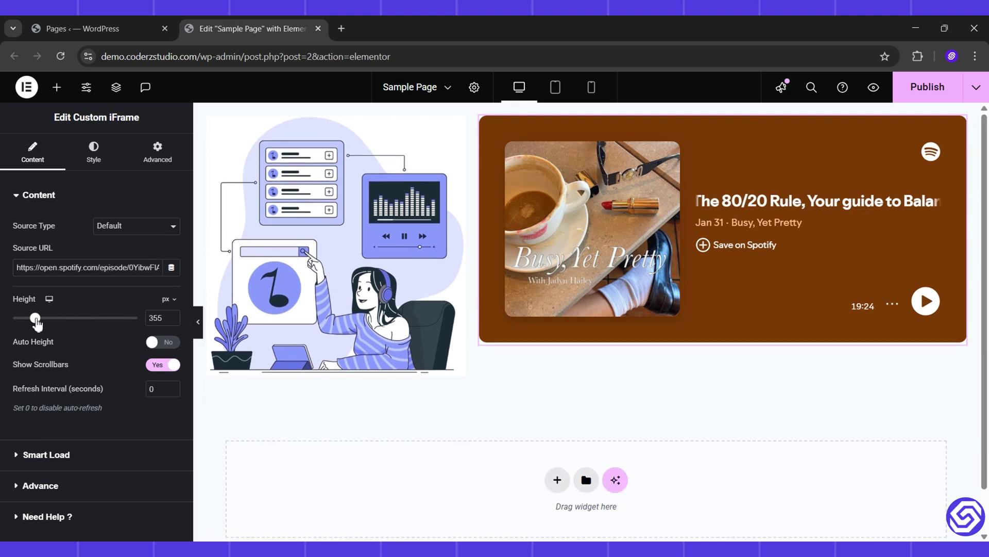
left_click(47, 455)
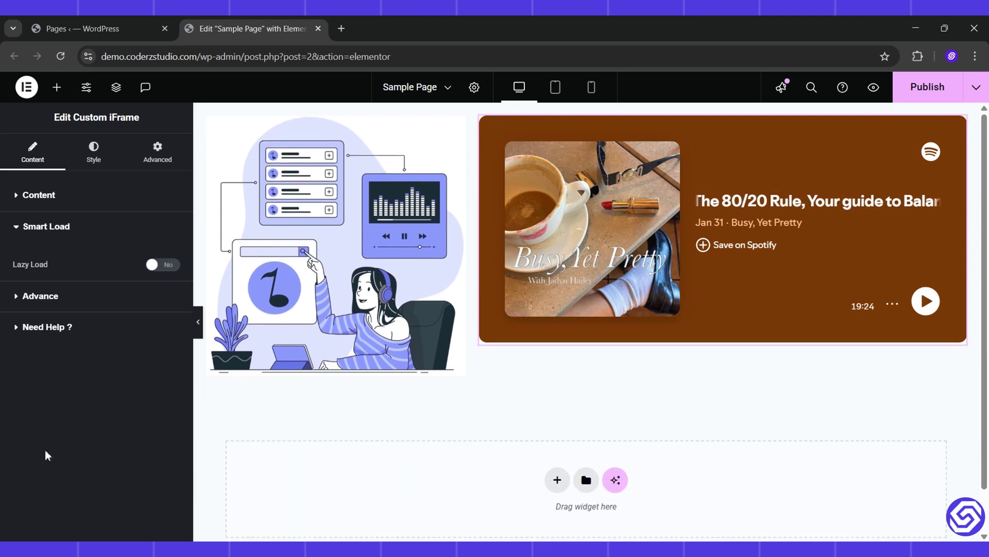
left_click(160, 267)
left_click(93, 153)
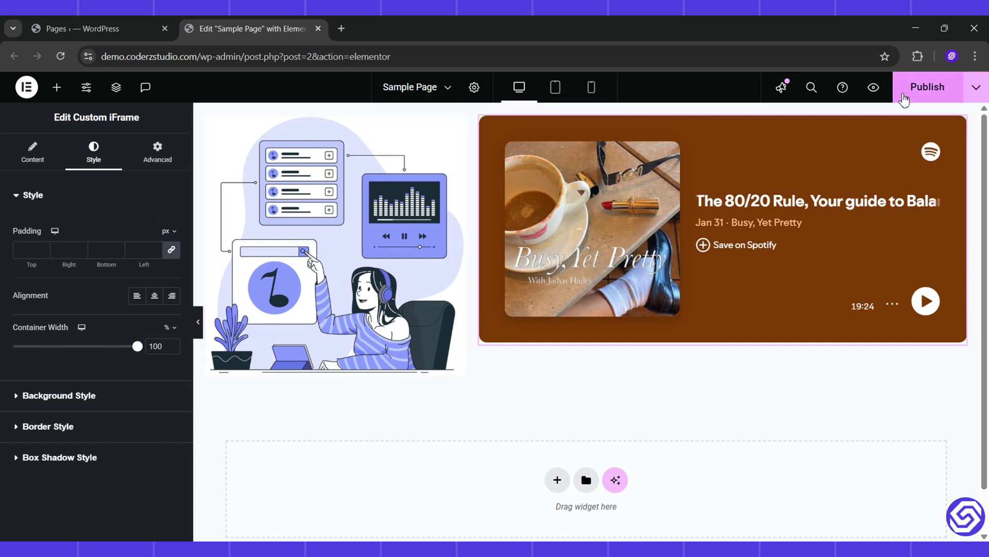
- Publish Sample Page with the embedded Spotify episode player
left_click(905, 98)
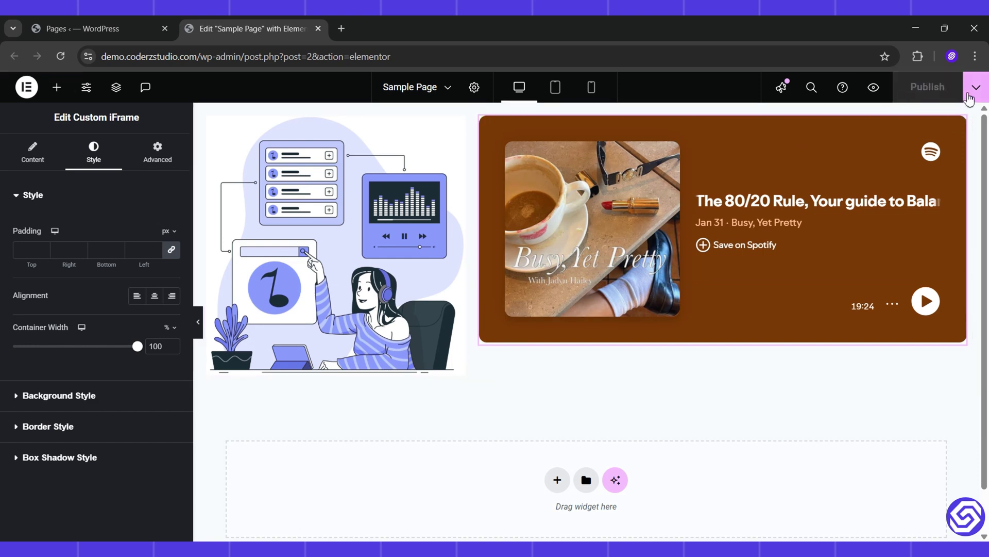